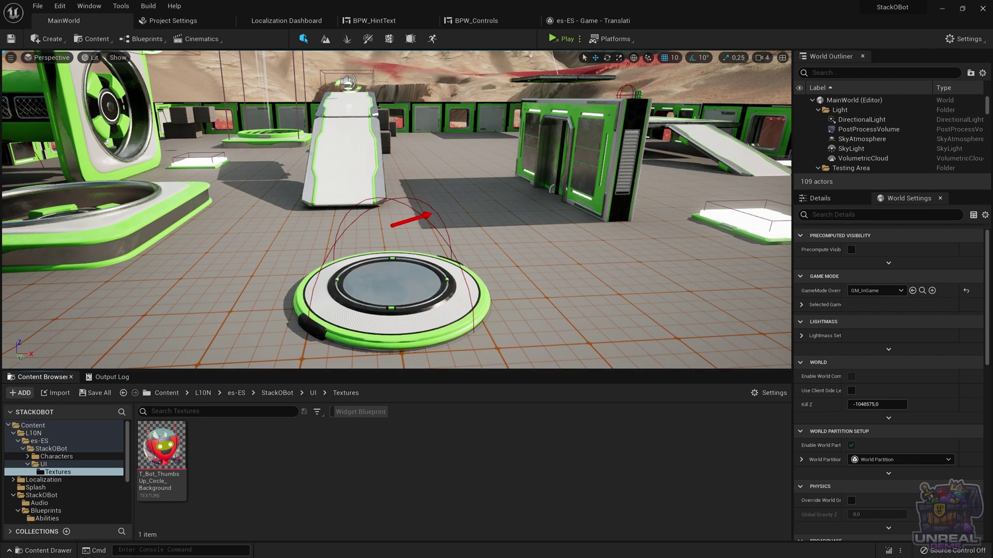
Switch to File Explorer and open the StackOBot project's Content\Localization\Game\es-ES folder
key("alt+Tab")
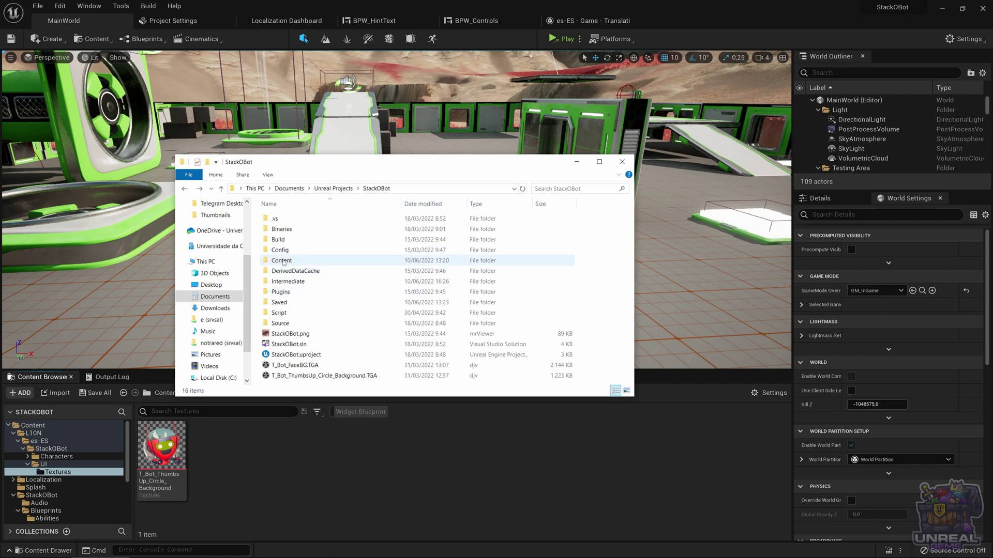
double_click(283, 263)
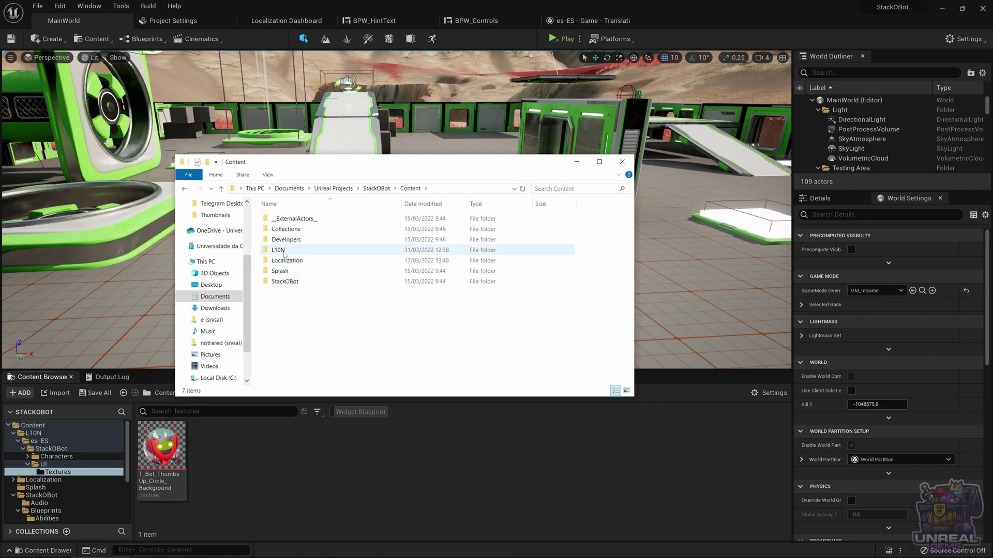
double_click(300, 261)
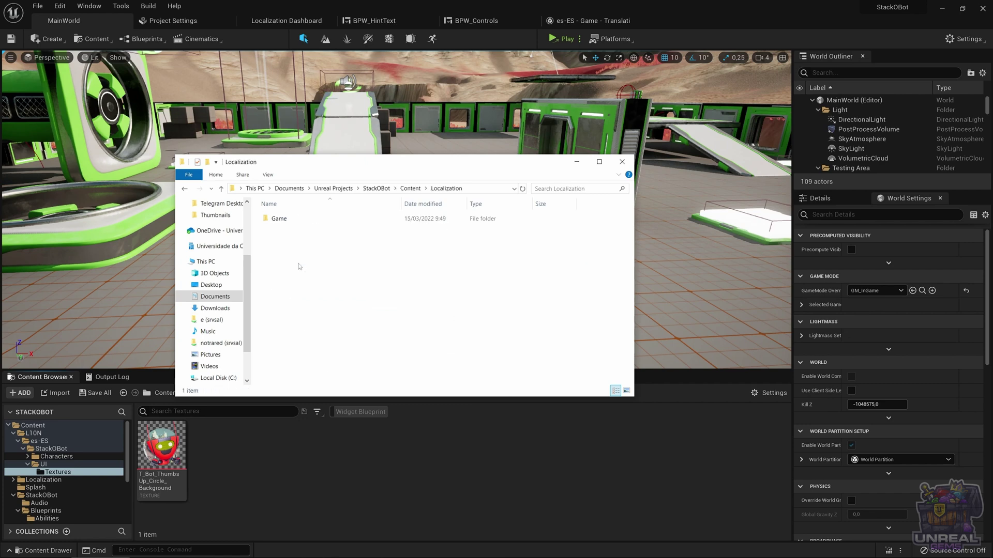
double_click(281, 220)
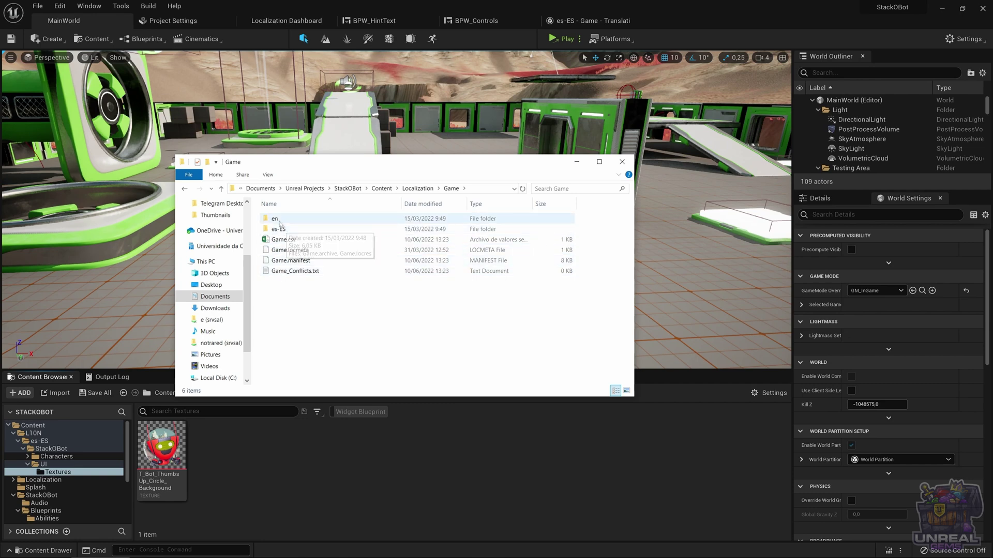
left_click(282, 230)
double_click(282, 231)
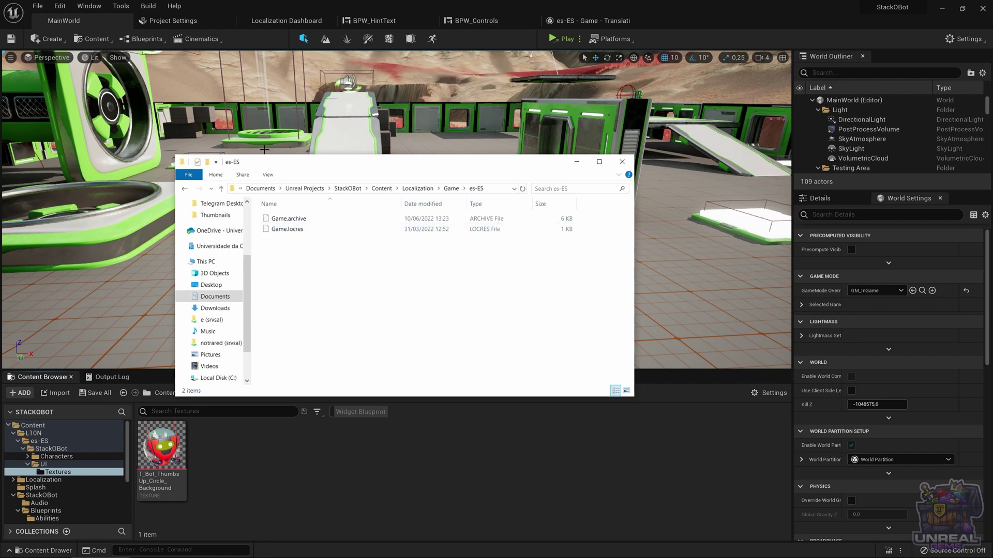
In Unreal's Localization Dashboard, export all translations of the Game target to the Content\Localization\Game folder
left_click(271, 22)
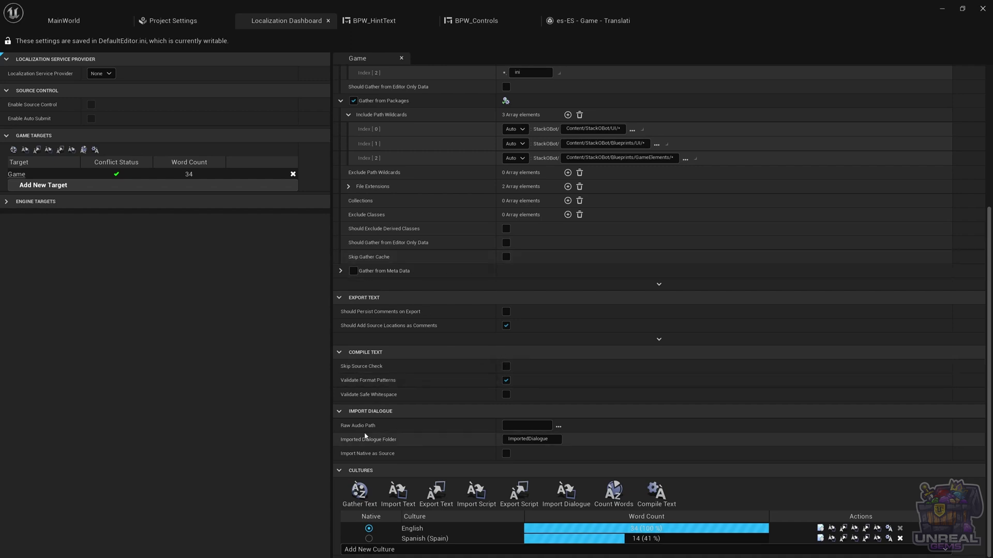
left_click(437, 494)
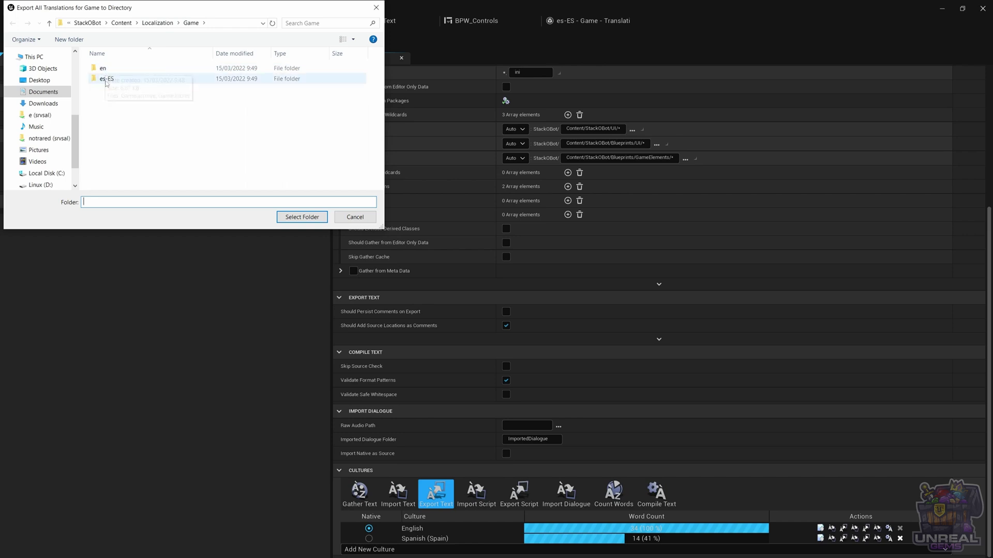
left_click(305, 218)
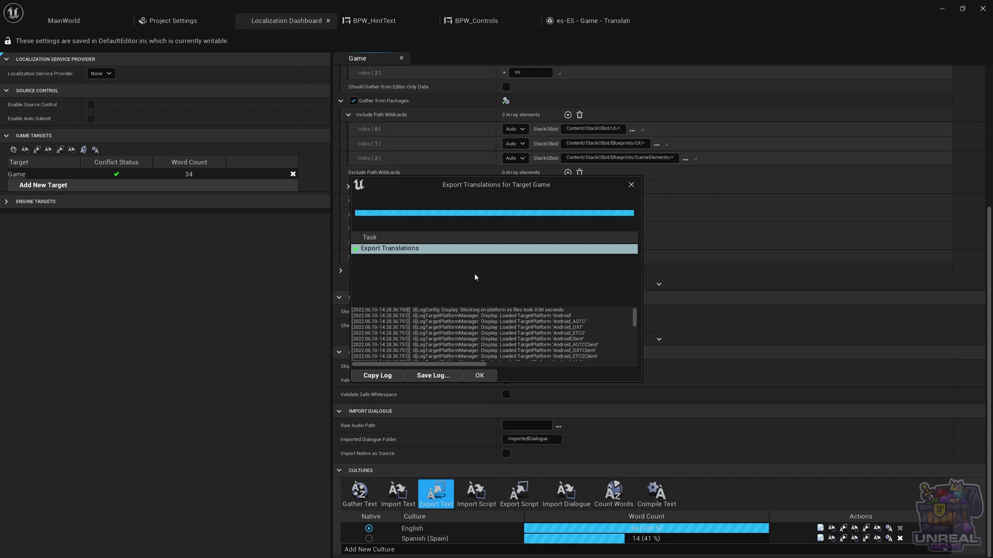
left_click(480, 375)
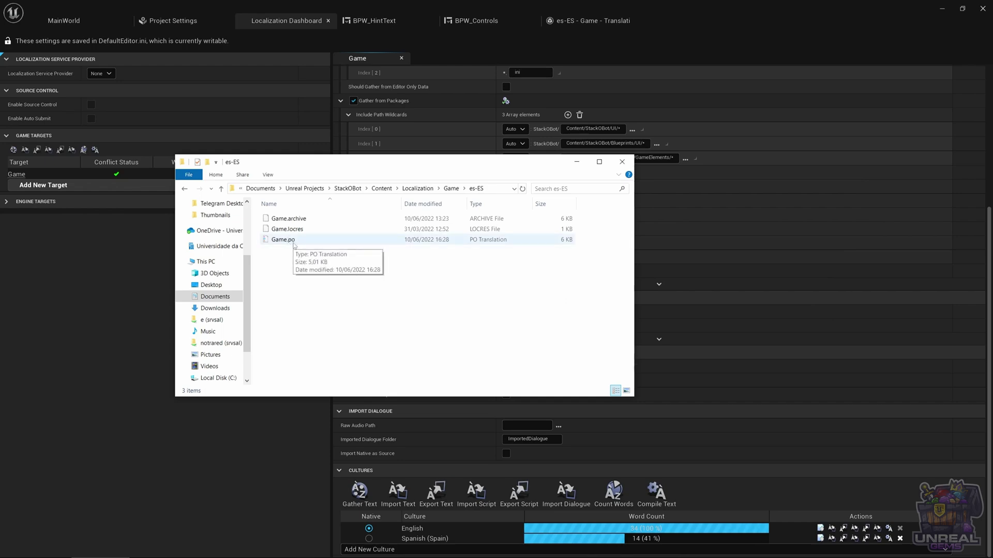
Open the exported Game.po from the es-ES folder in Poedit and postpone the software update
double_click(293, 241)
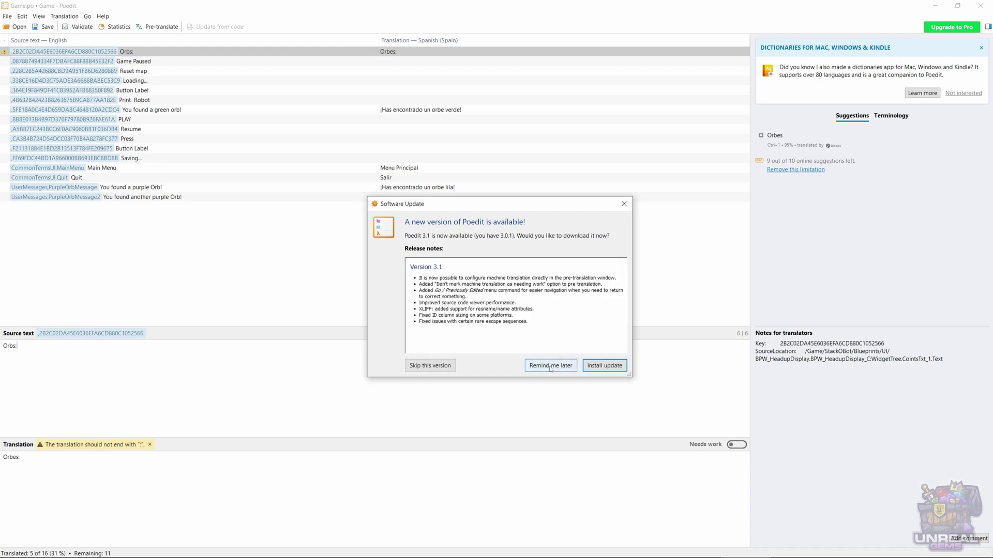
left_click(534, 369)
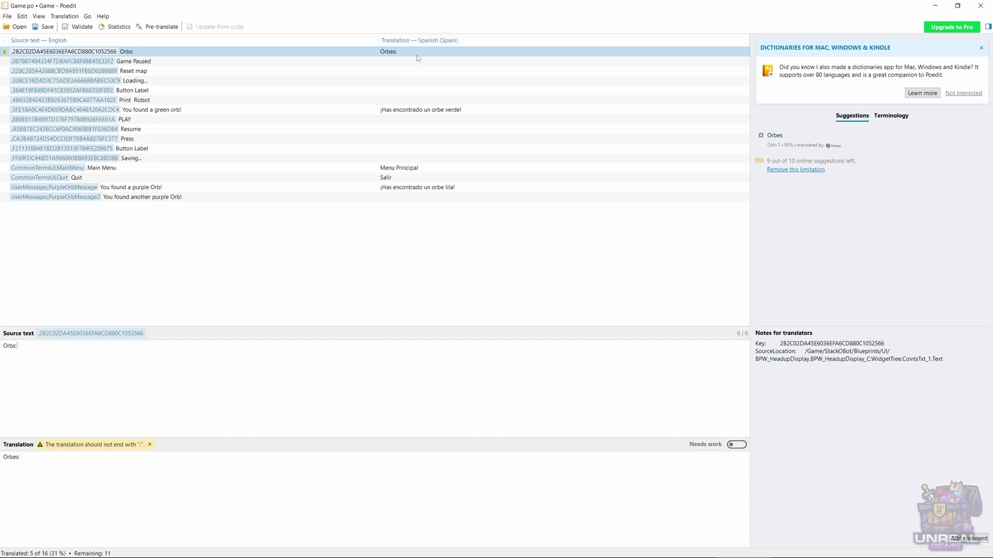
Translate "Game Paused" as "Juego en Pausa", adapting the suggested translation's capitalization
left_click(390, 62)
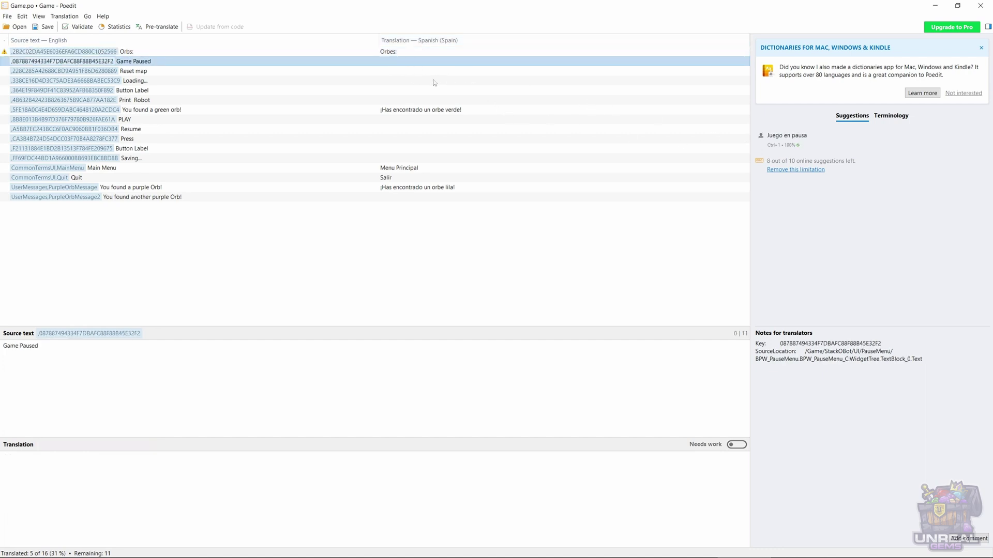
left_click(780, 139)
left_click(32, 458)
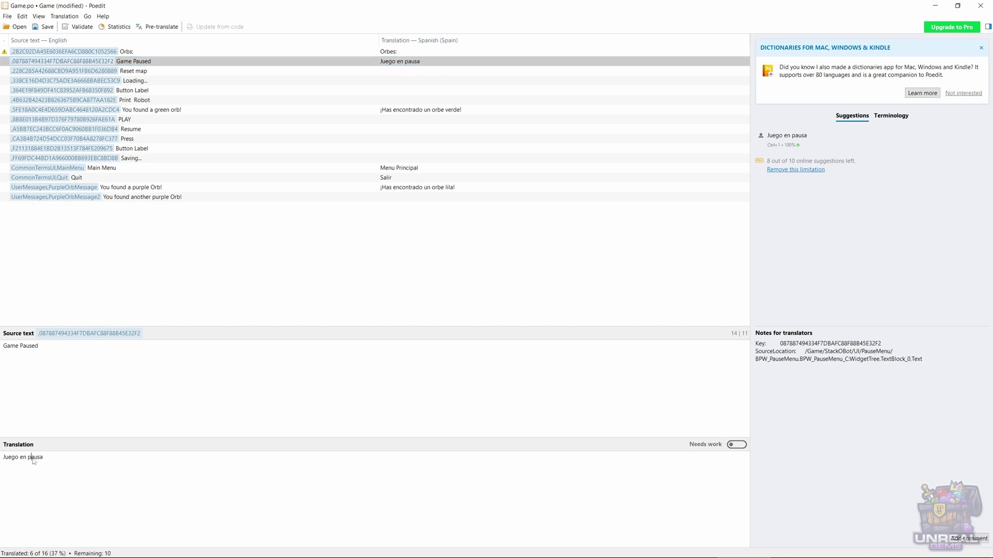
key("BackSpace")
type("P")
key("Return")
key("BackSpace")
left_click(178, 247)
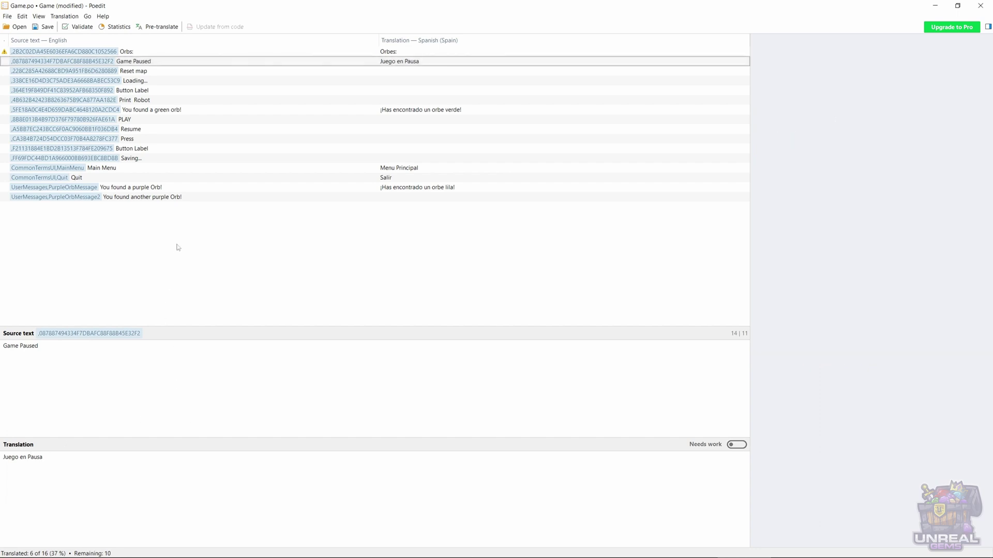
Translate "Reset map" as "Restablecer Mapa", adapting the suggestion with a capital M
left_click(225, 72)
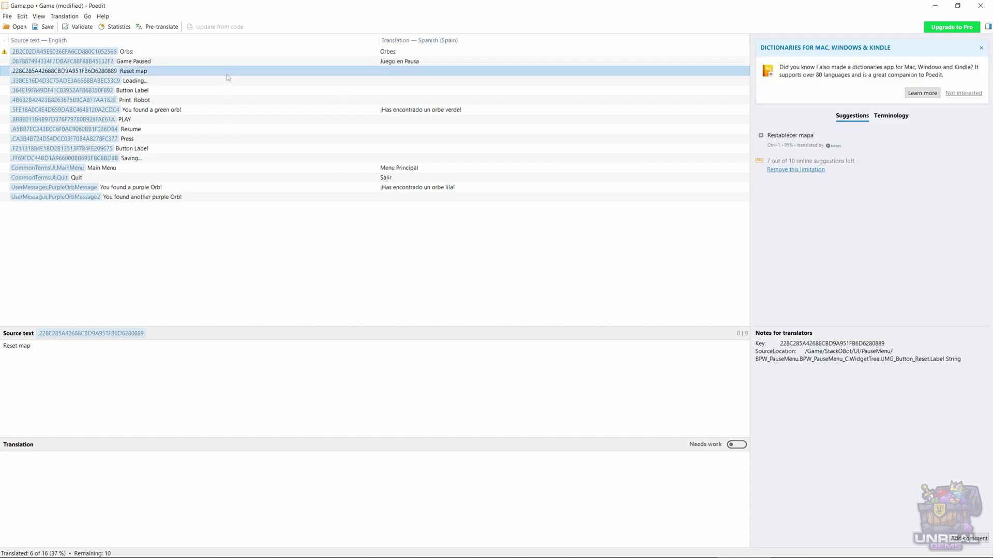
left_click(850, 134)
left_click(40, 458)
key("BackSpace")
type("M")
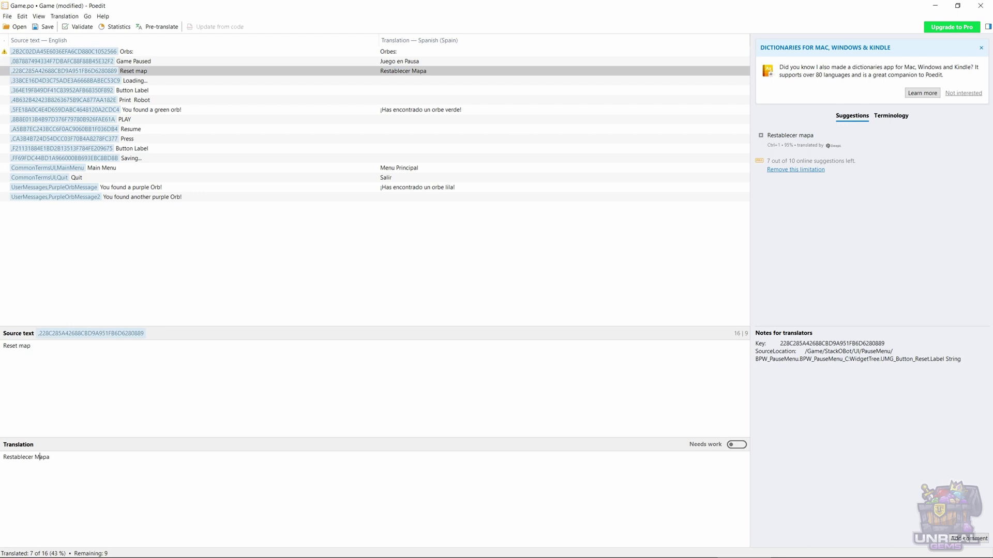
Apply the suggested translations "Cargando..." to "Loading..." and "Etiqueta del Botón" to the first "Button Label" entry
left_click(356, 80)
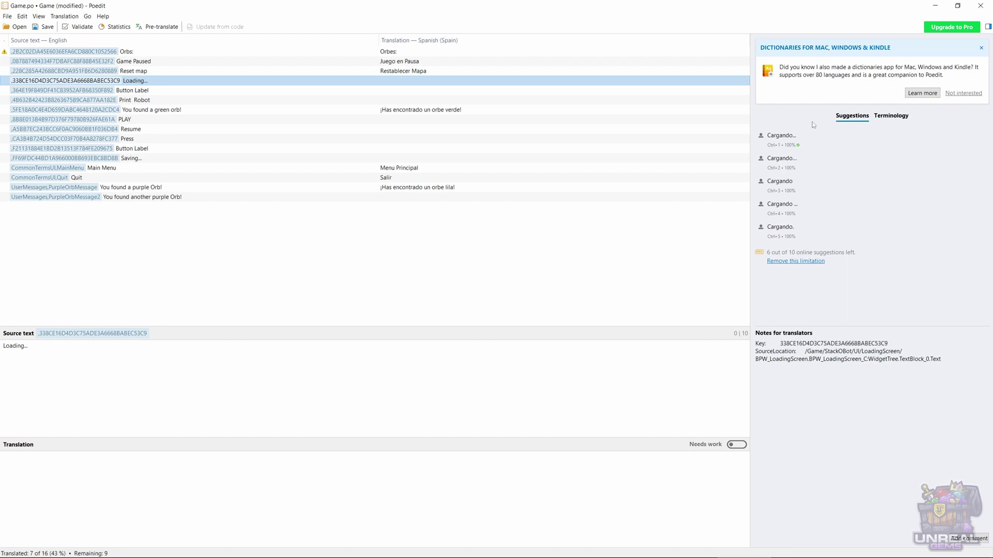
left_click(781, 138)
key("ctrl+Down")
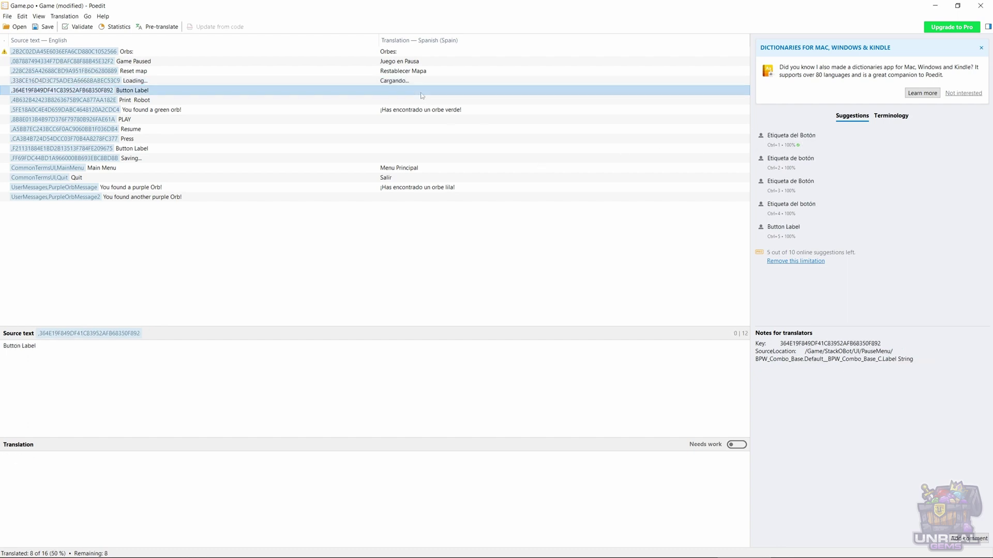
left_click(783, 139)
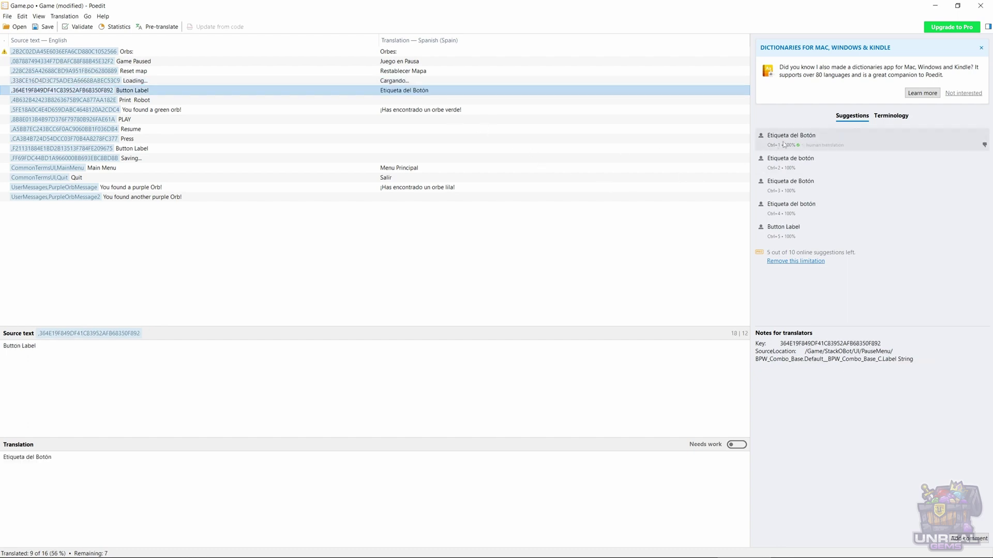
Translate "Print Robot" as "Imprimir Robot", replacing the suggested wording
left_click(400, 103)
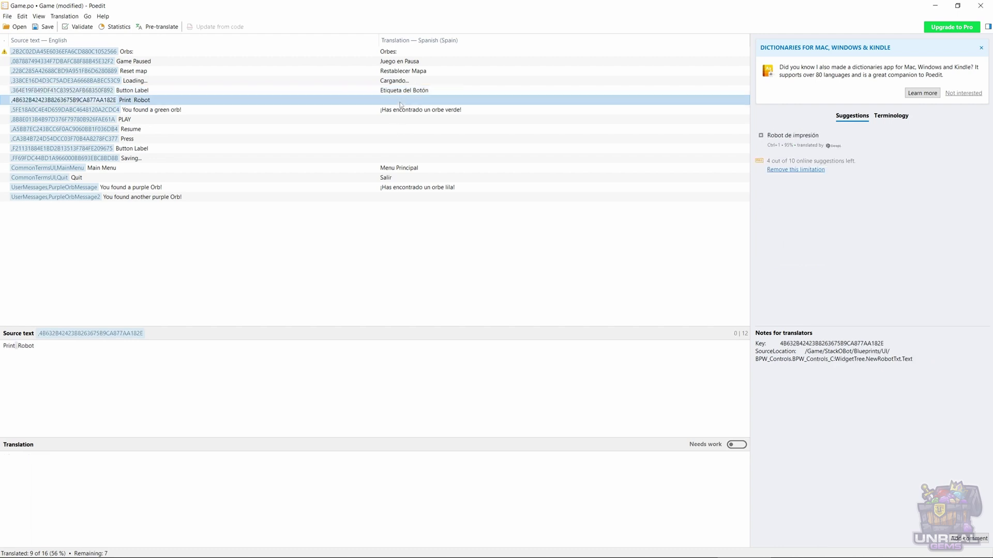
left_click(796, 145)
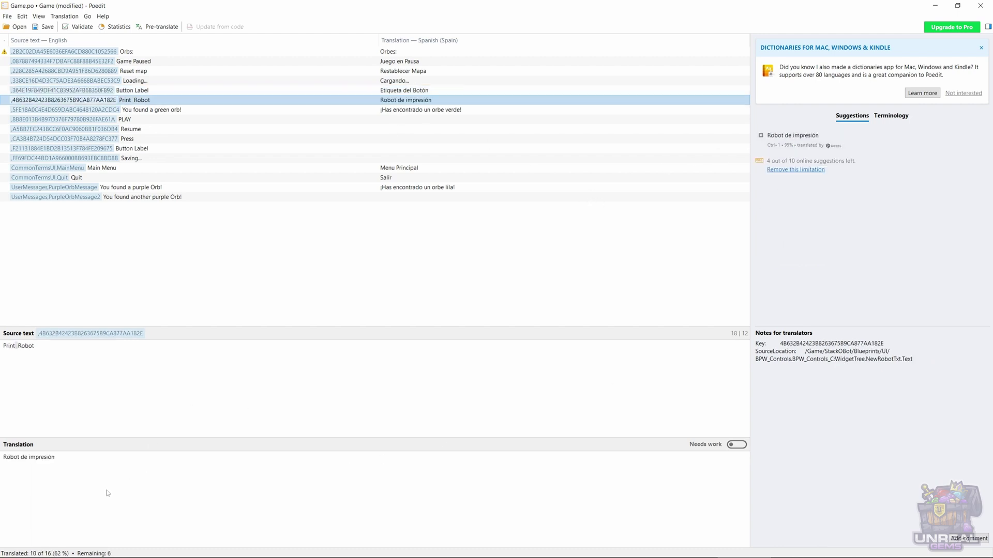
left_click(92, 479)
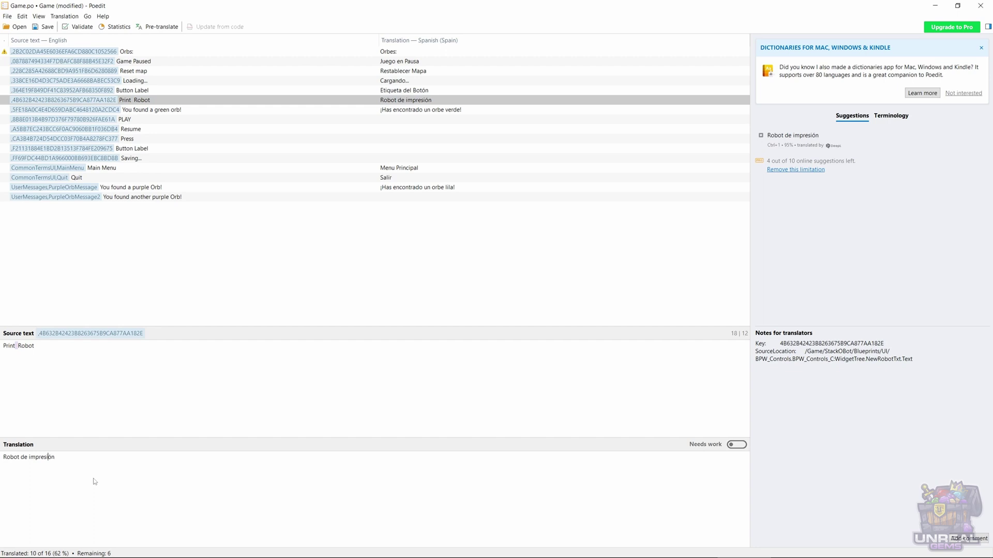
key("BackSpace")
key("BackSpace")
key("BackSpace")
key("BackSpace")
key("BackSpace")
key("Delete")
key("Delete")
key("Delete")
key("Delete")
key("Delete")
key("Delete")
key("Delete")
key("Delete")
type("Imprimir Robot")
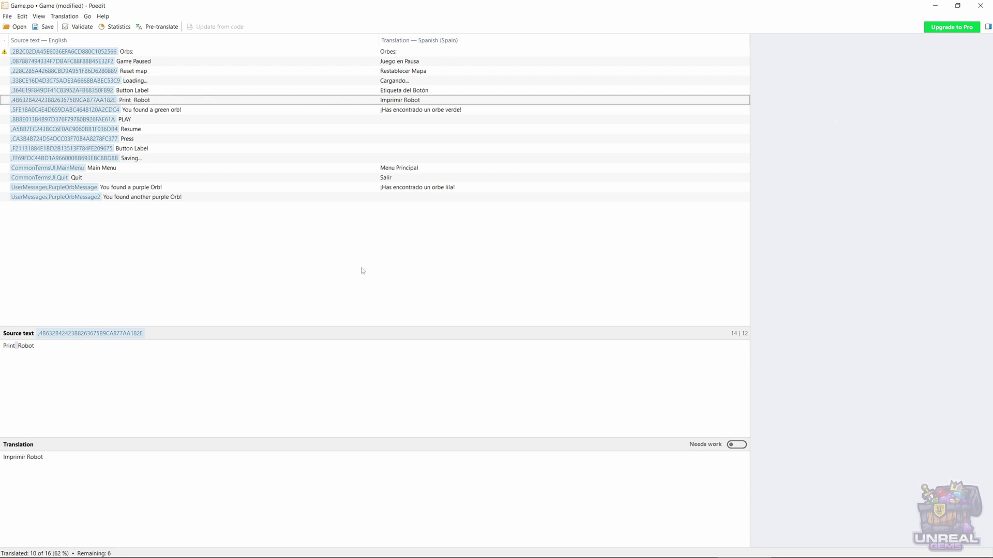
Translate "PLAY" as "JUGAR" and "Resume" as "Continuar" using the suggestions
left_click(319, 122)
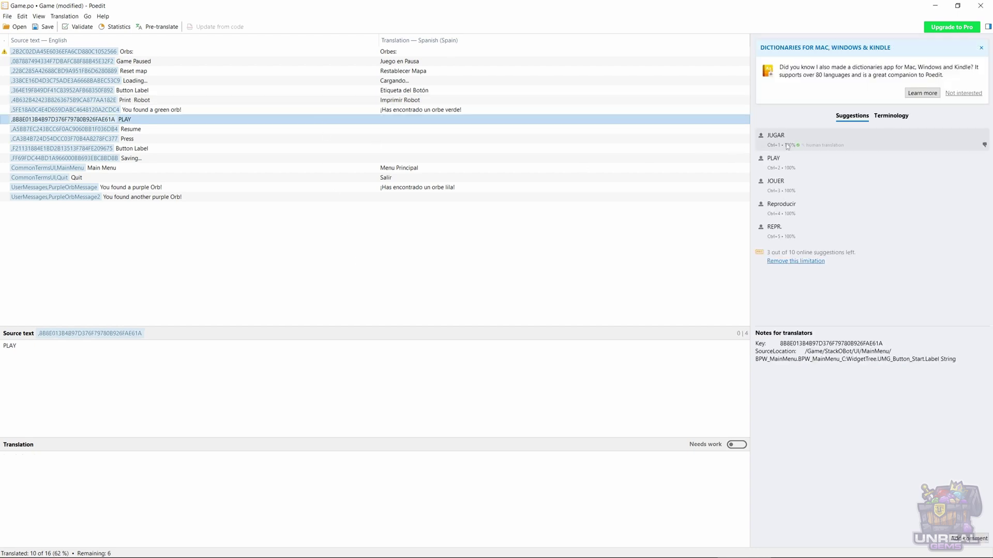
left_click(771, 138)
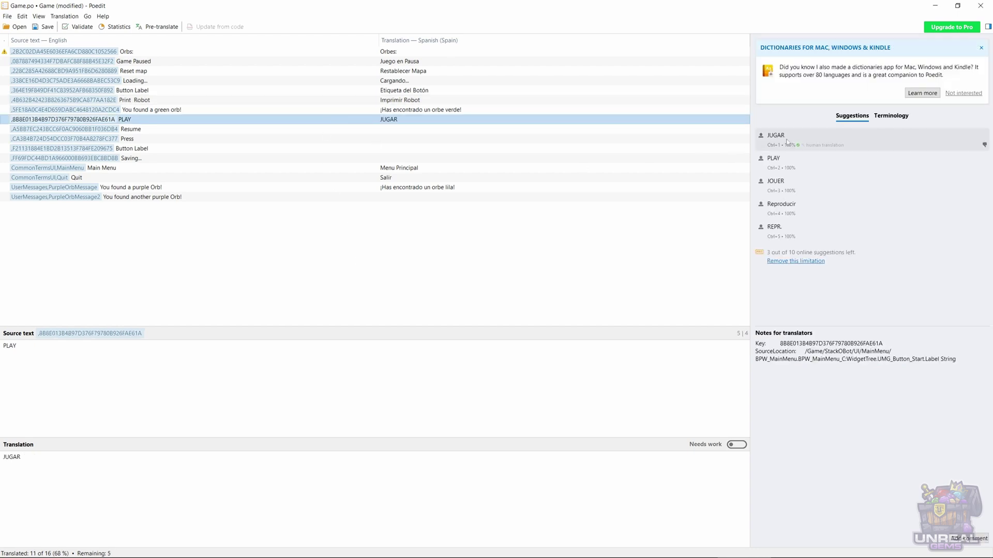
left_click(356, 132)
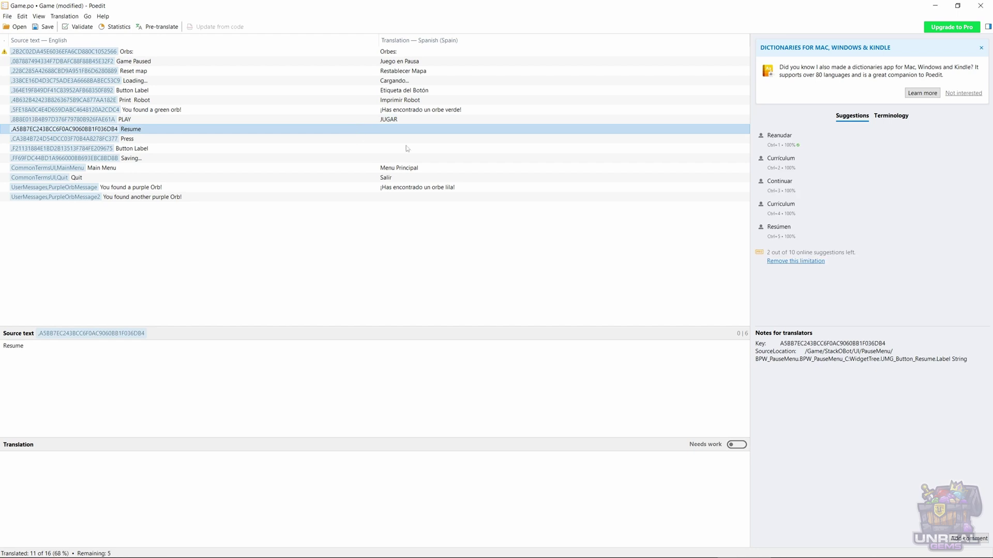
left_click(793, 137)
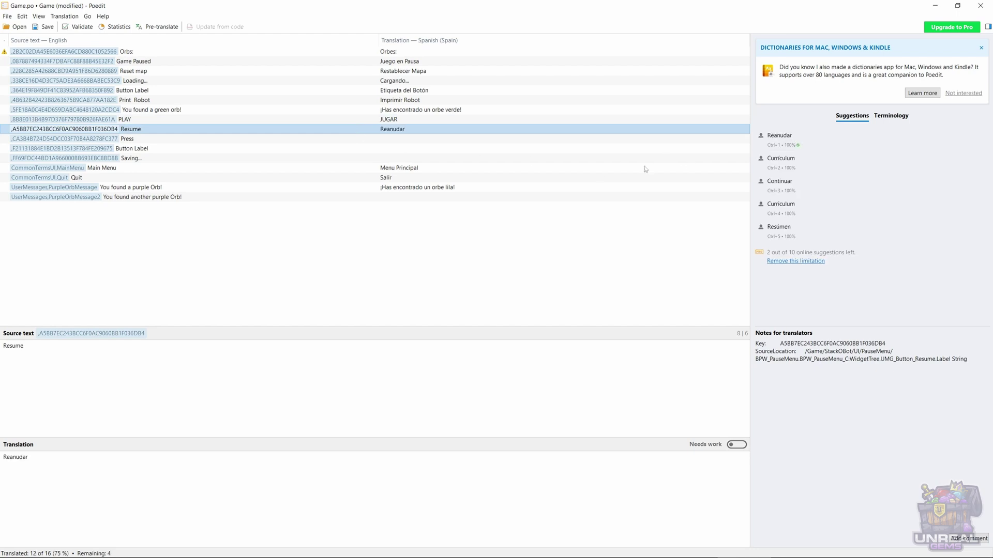
left_click(767, 186)
Translate "Press" as "Pulsar" and the second "Button Label" entry as "Etiqueta de Botón" using the suggestions
left_click(418, 142)
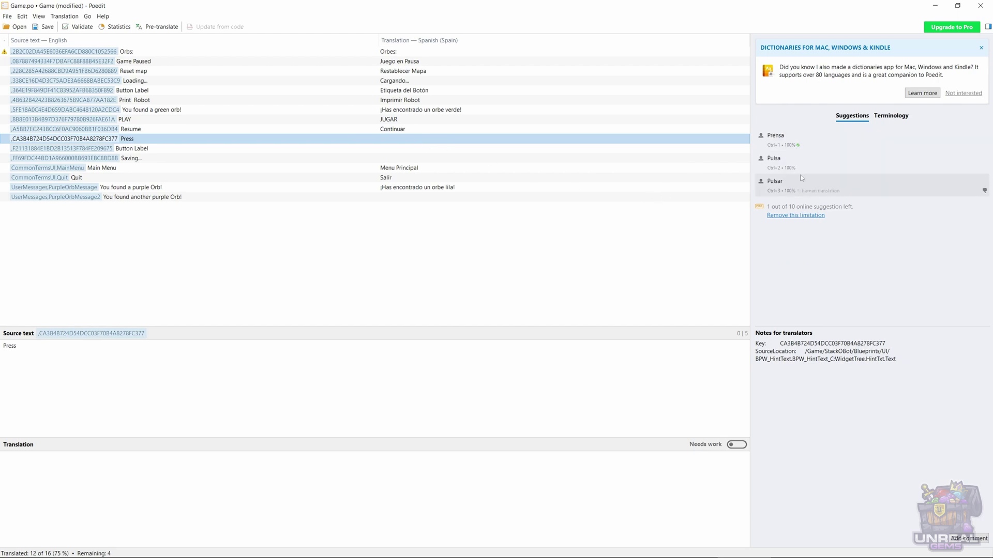
left_click(778, 184)
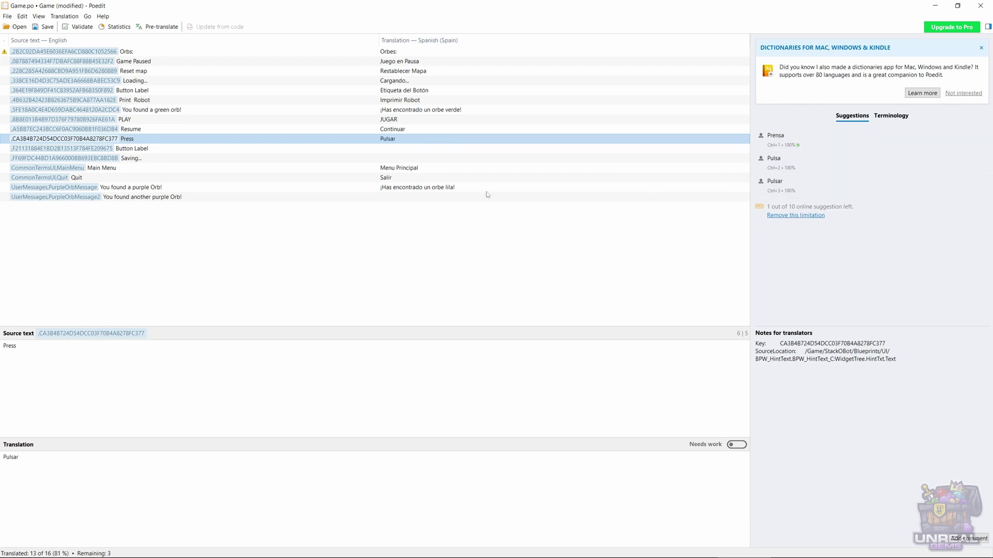
left_click(345, 152)
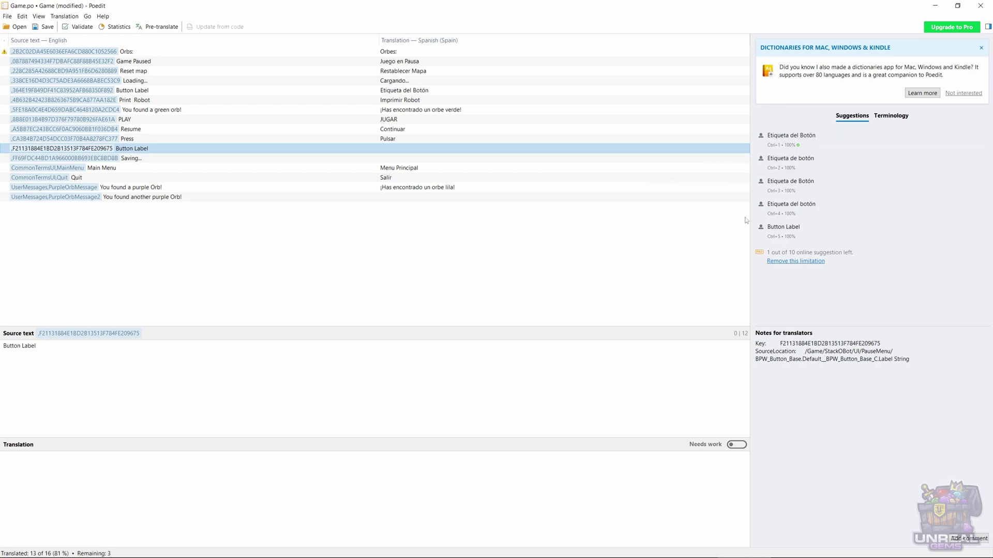
left_click(783, 186)
Change the first "Button Label" entry's translation to "Etiqueta de Botón"
left_click(413, 92)
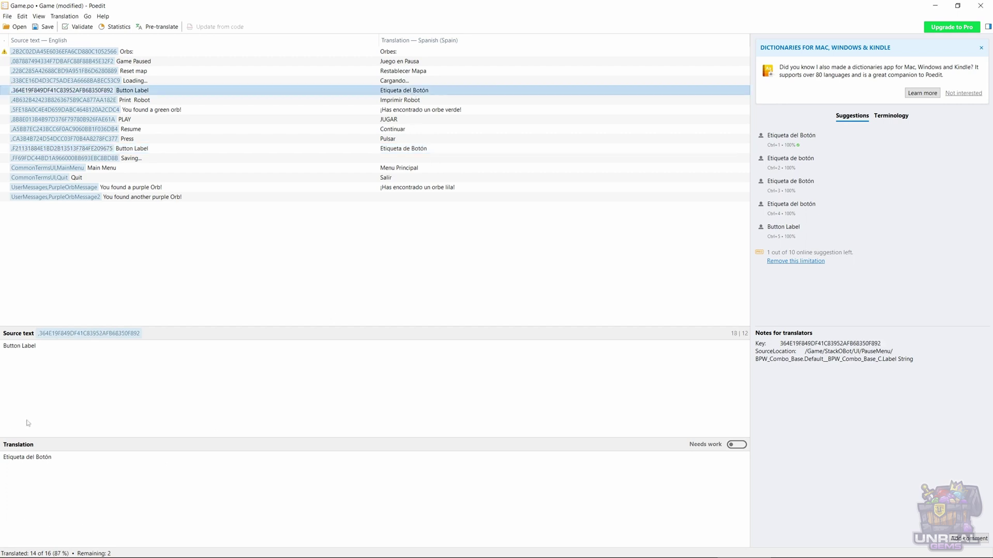
left_click(30, 458)
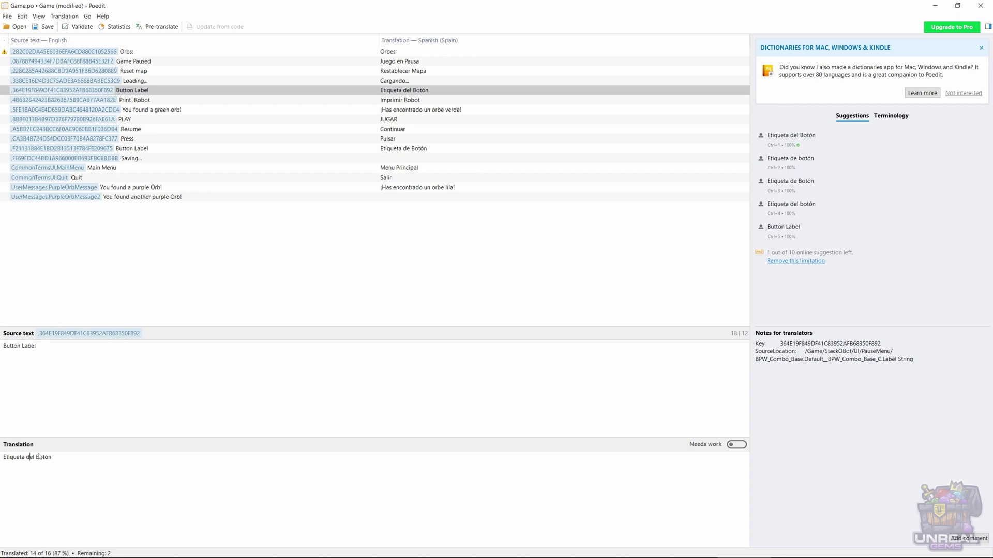
key("BackSpace")
left_click(125, 305)
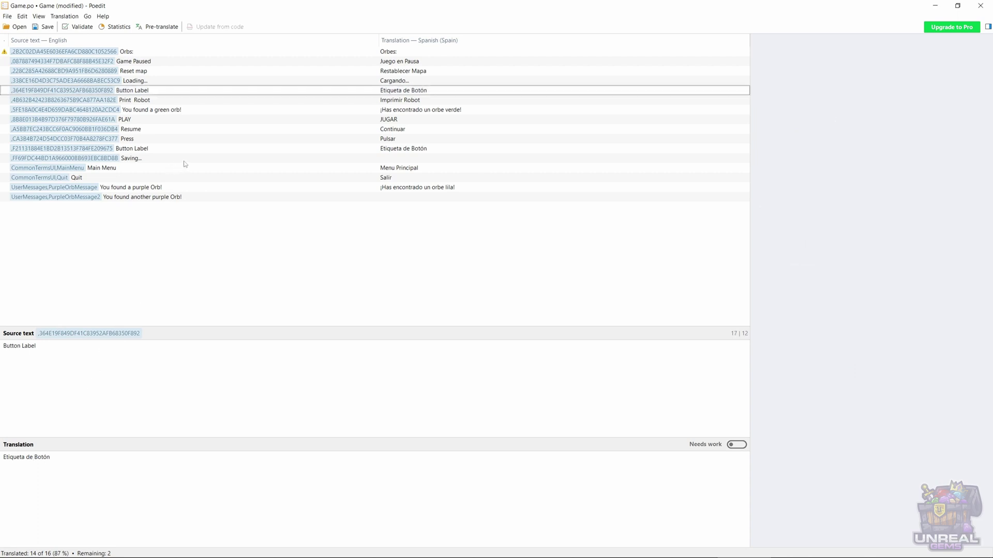
Translate "Saving..." as "Guardando..." using the suggested translation
left_click(142, 161)
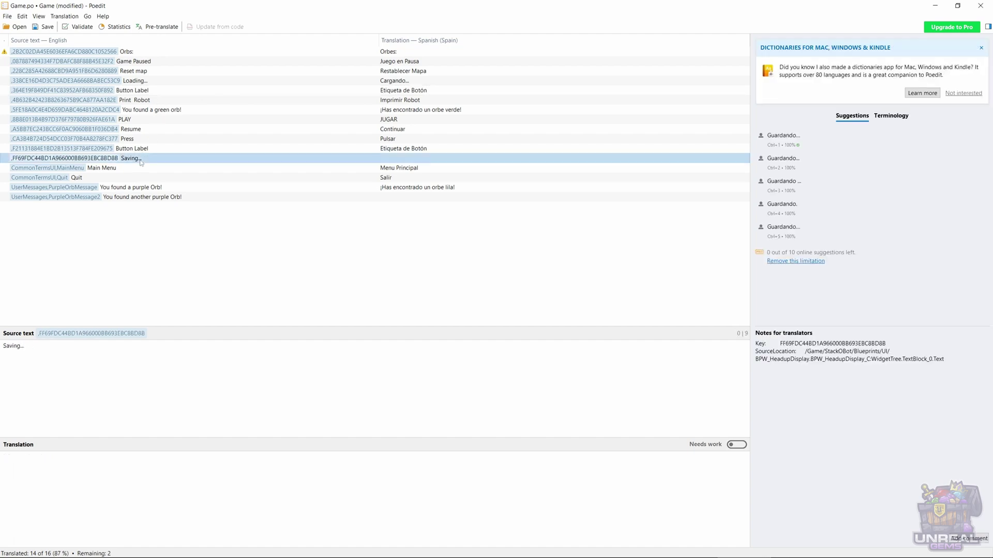
left_click(784, 142)
Correct the translation of "Main Menu" to "Menú Principal" with an accented ú
left_click(393, 169)
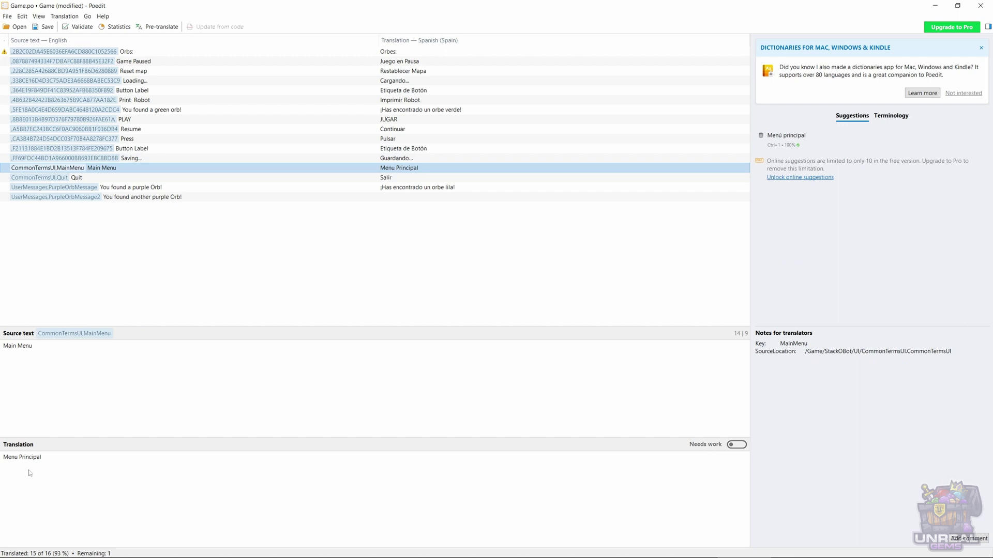
left_click(18, 458)
key("BackSpace")
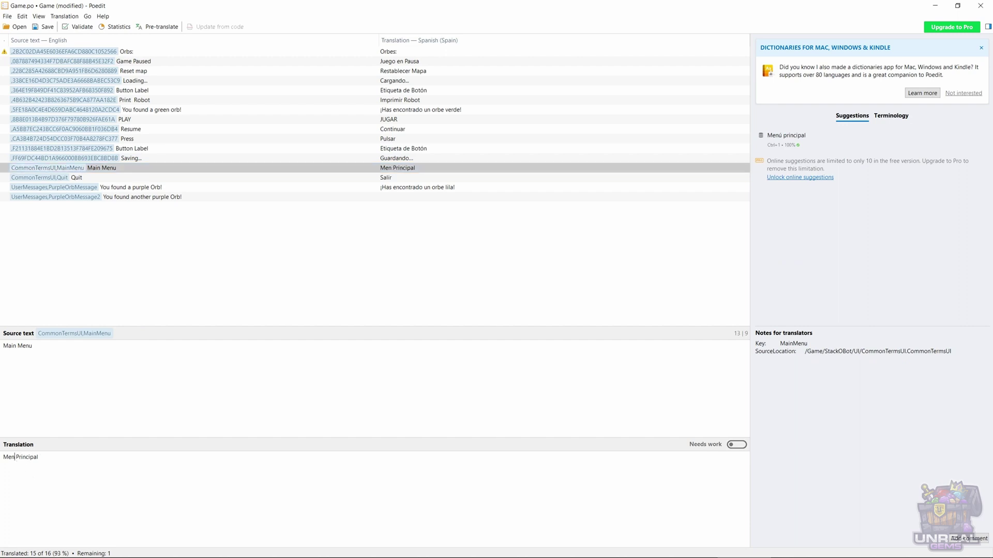
type("ú")
left_click(401, 180)
Copy the translation "¡Has encontrado un orbe lila!" from "You found a purple Orb!" into the "You found another purple Orb!" entry
left_click(399, 190)
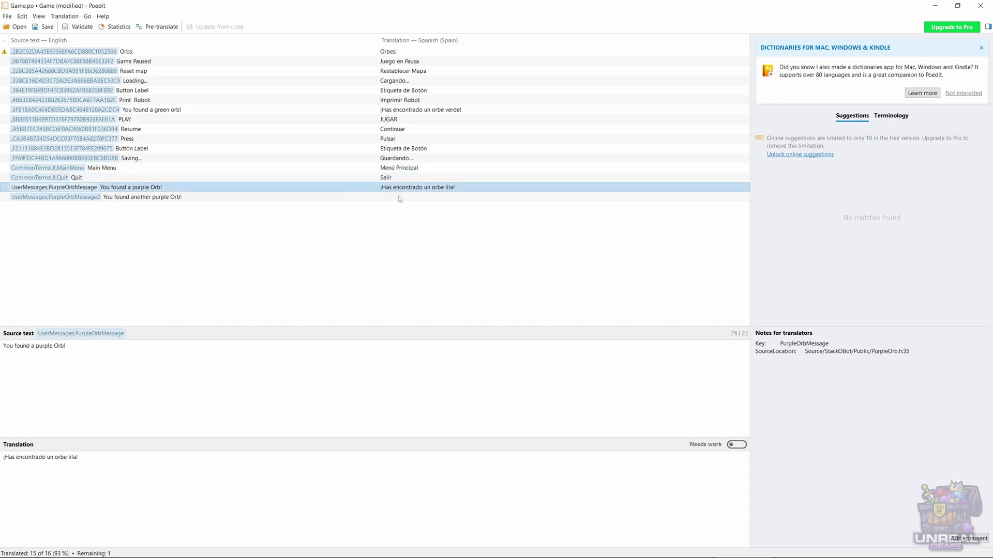
left_click(400, 197)
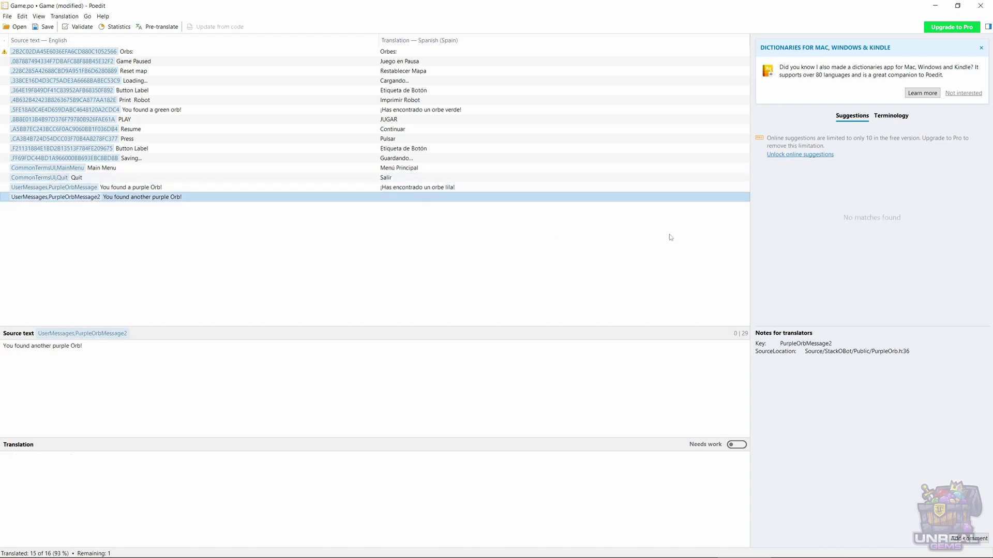
left_click(423, 189)
left_click(274, 487)
key("ctrl+a")
key("ctrl+c")
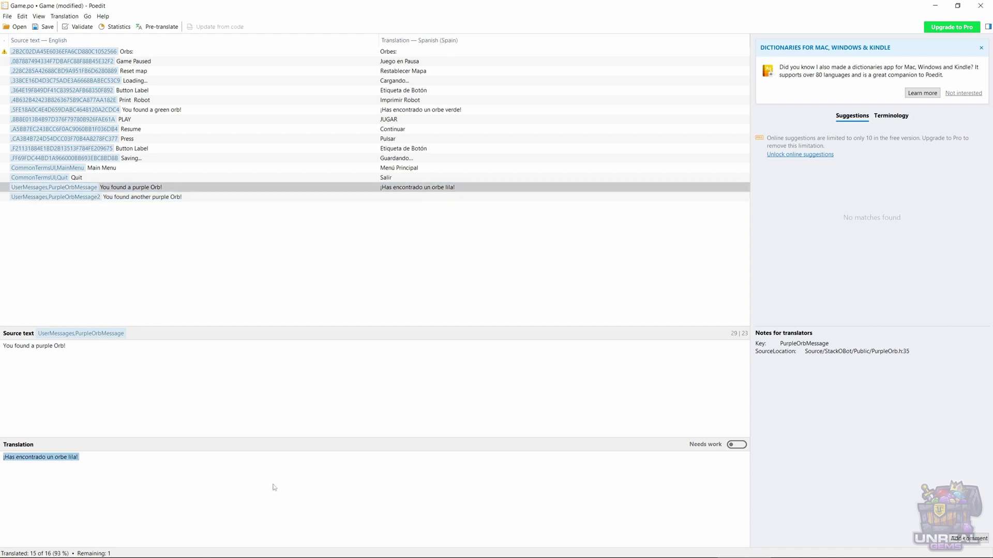
left_click(414, 197)
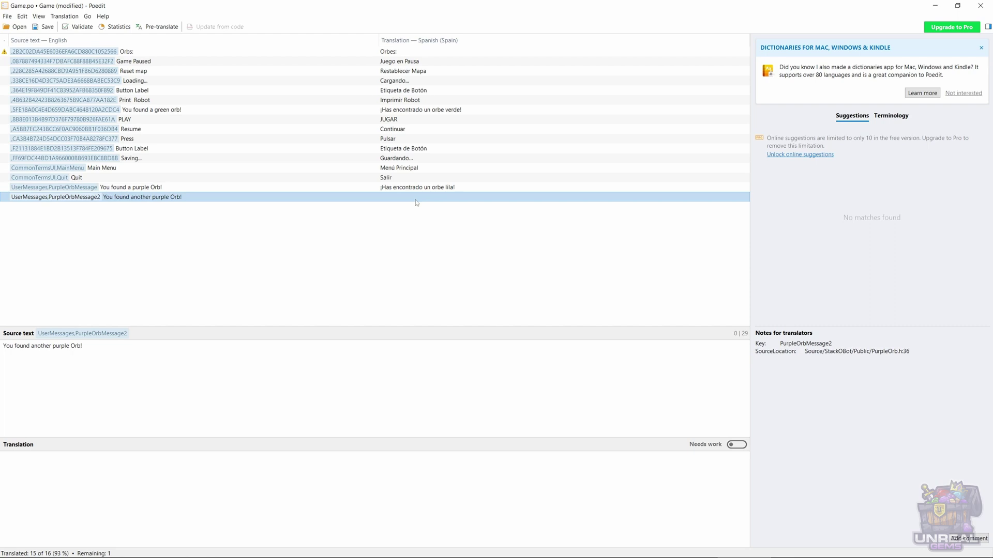
left_click(319, 488)
key("ctrl+v")
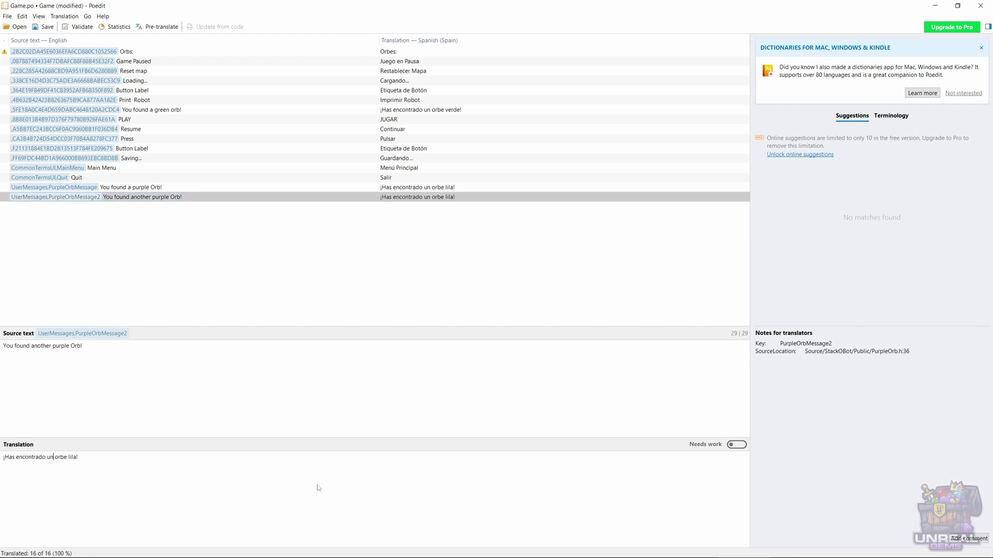
Replace "un" with "otro" in the last entry's translation so it reads "¡Has encontrado otro orbe lila!"
key("BackSpace")
key("BackSpace")
type("otro")
left_click(502, 289)
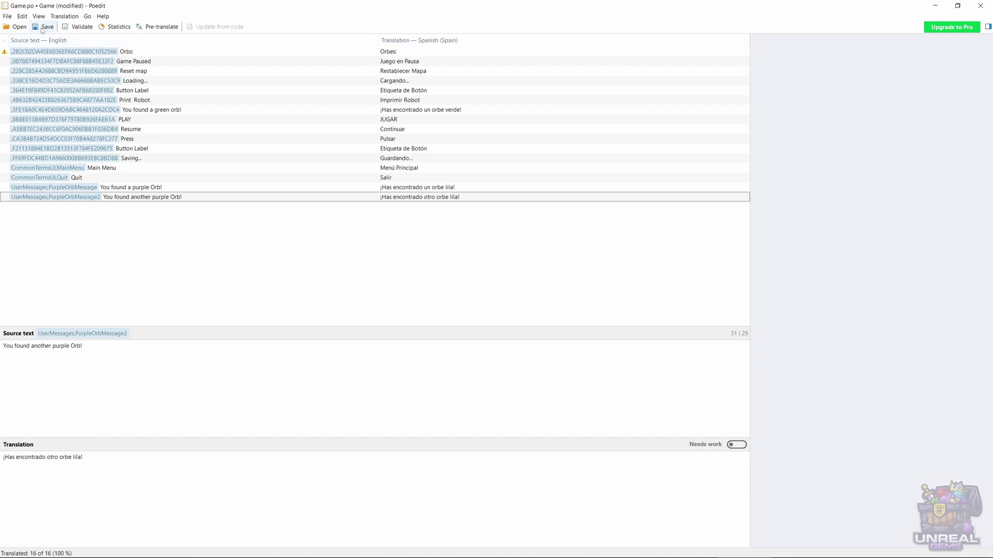
Save Game.po and return to Unreal Engine's Localization Dashboard, minimizing Poedit and the es-ES folder window
left_click(43, 28)
left_click(934, 6)
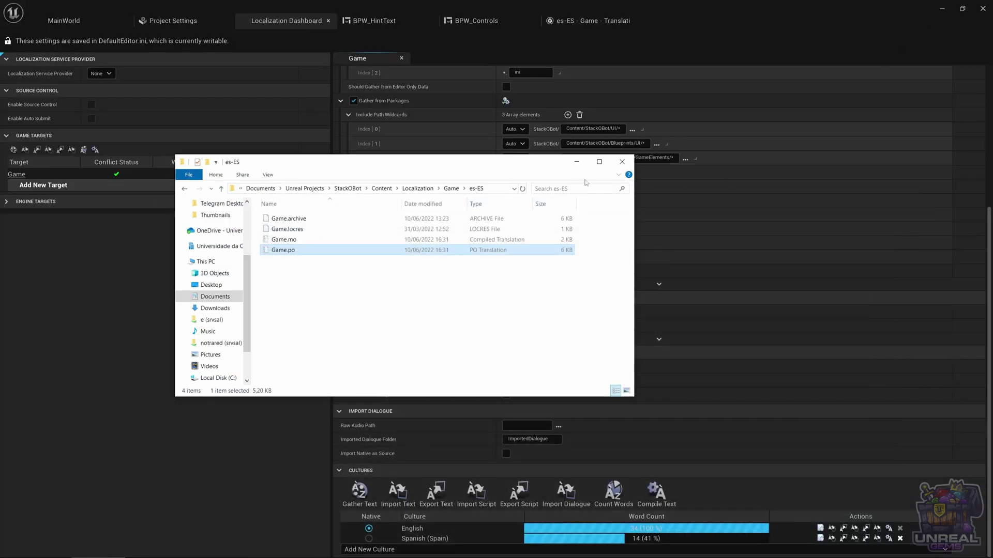
left_click(577, 161)
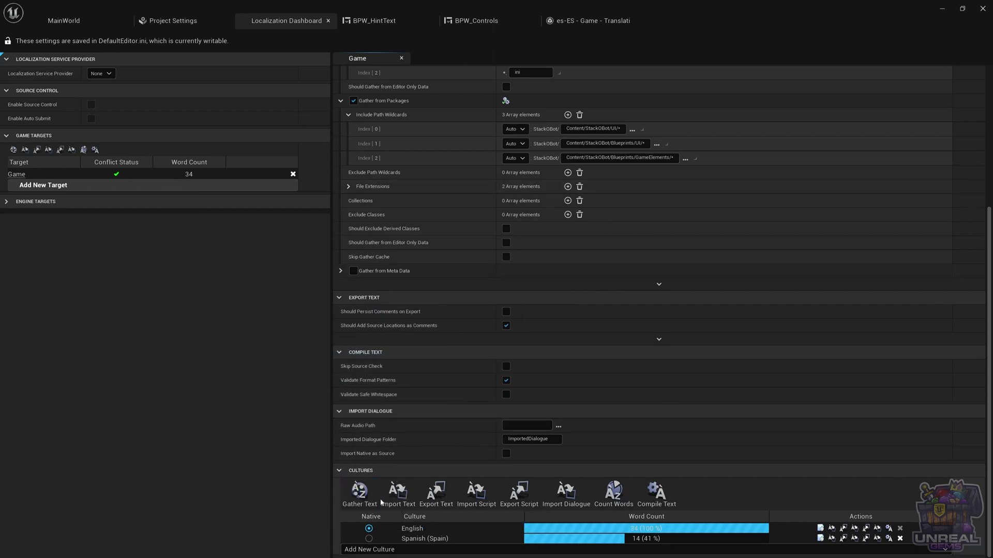
Import the translated texts for all cultures from the Localization/Game folder and compile the text
left_click(397, 493)
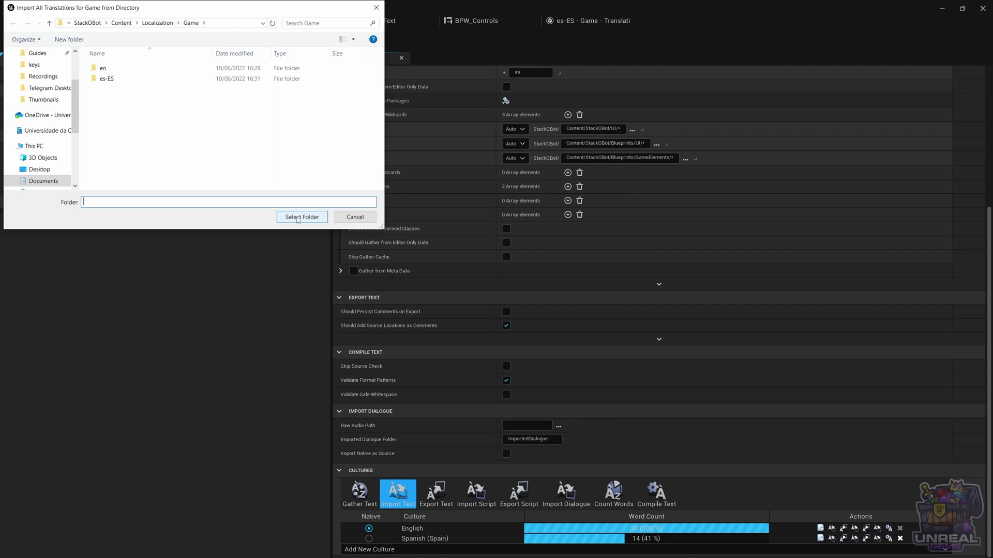
left_click(302, 217)
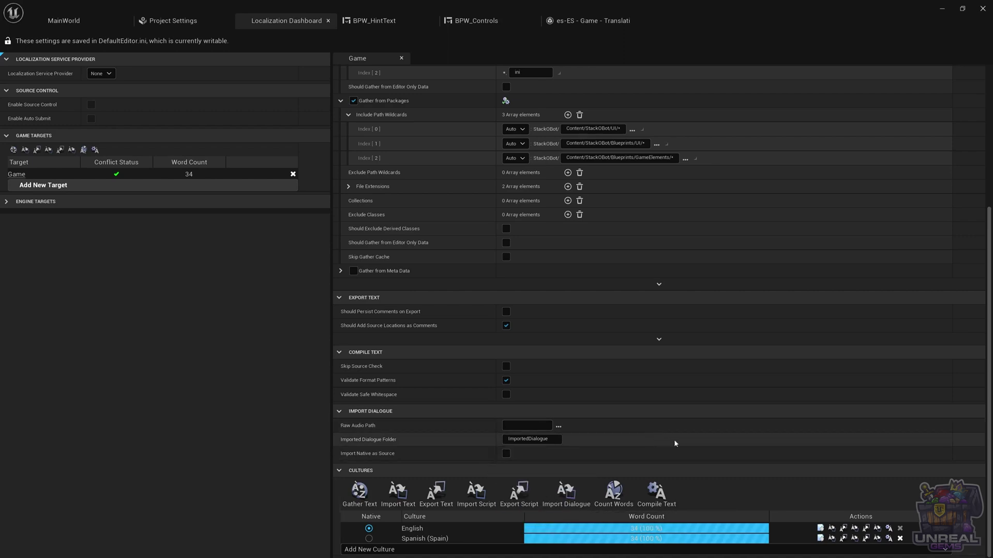
left_click(655, 494)
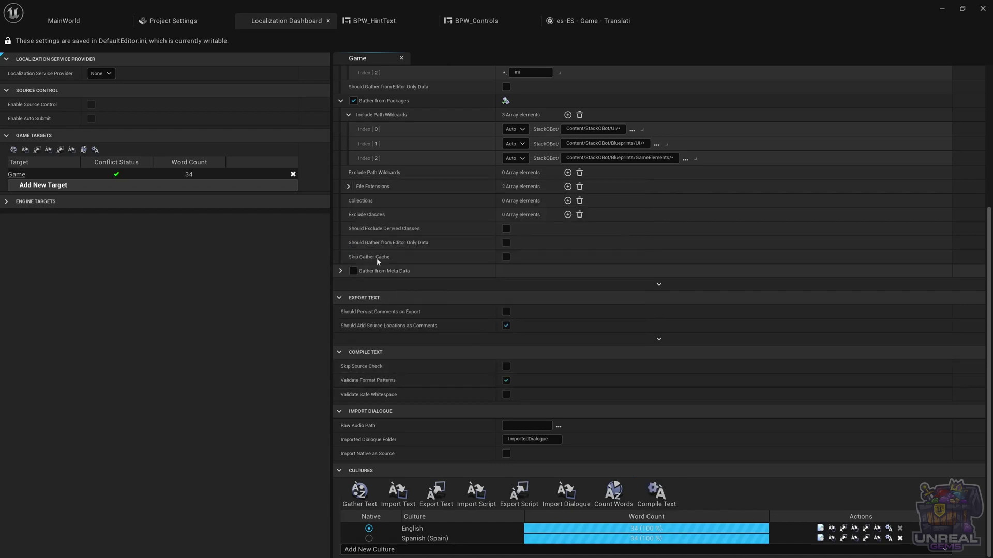
Run the game from MainWorld and walk the robot into the purple orb to check the translated texts
left_click(76, 21)
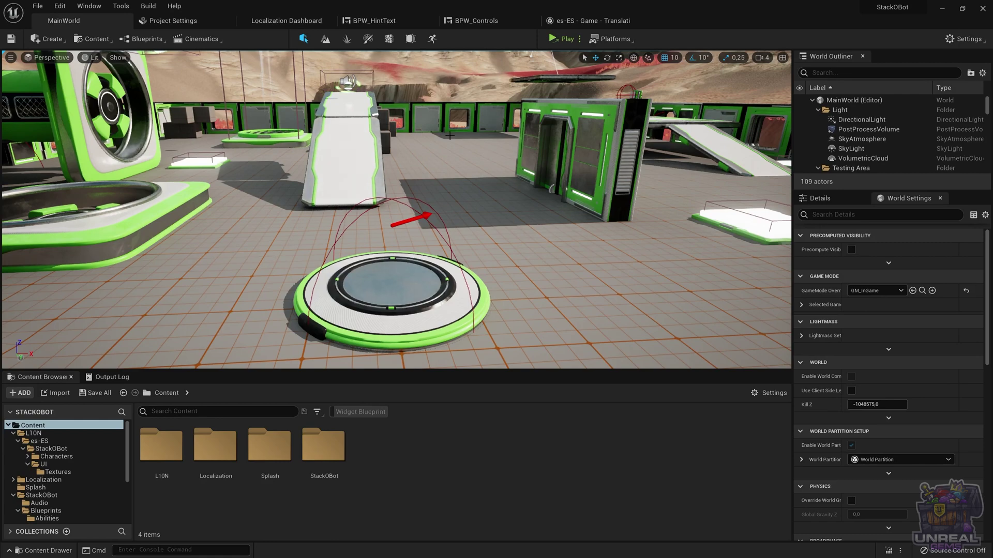
left_click(561, 39)
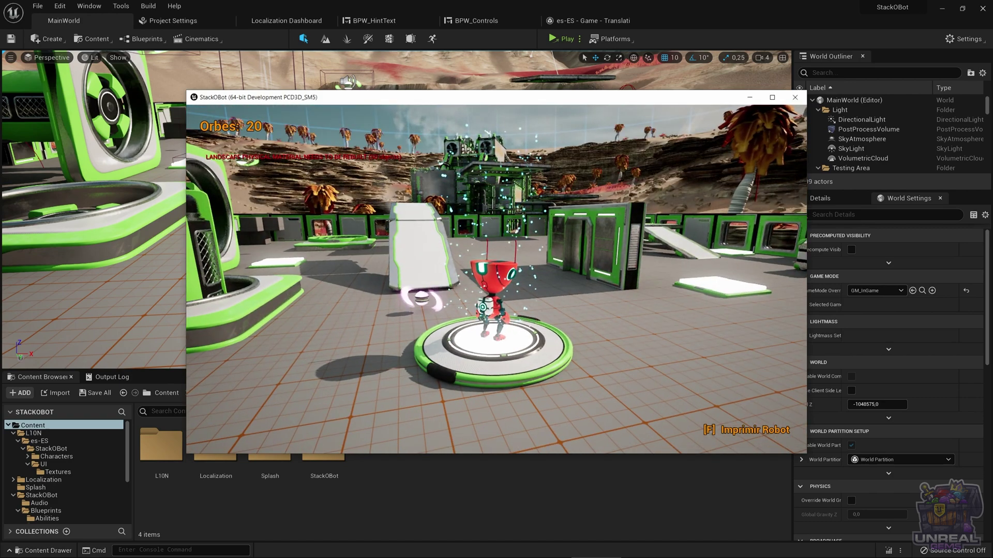
key("w")
key("w")
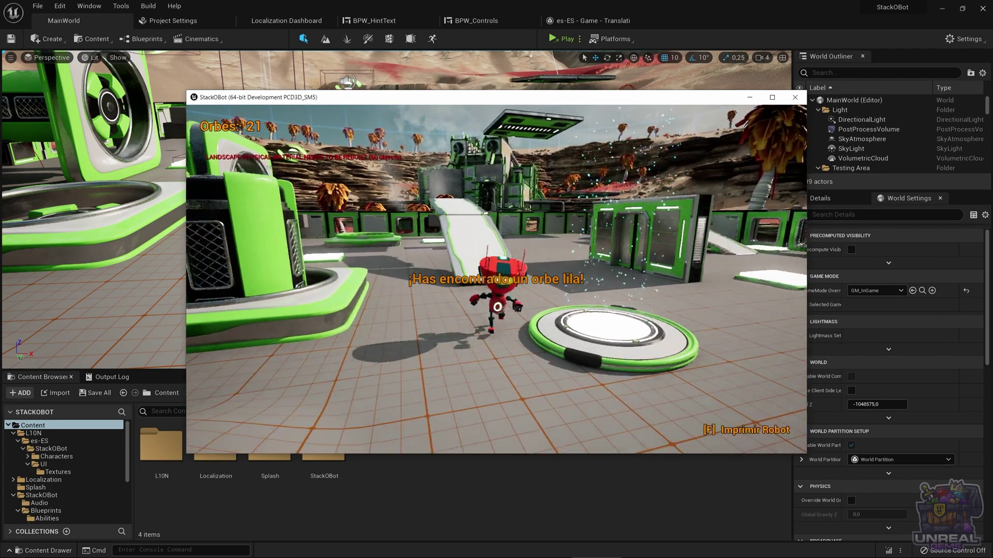
key("w")
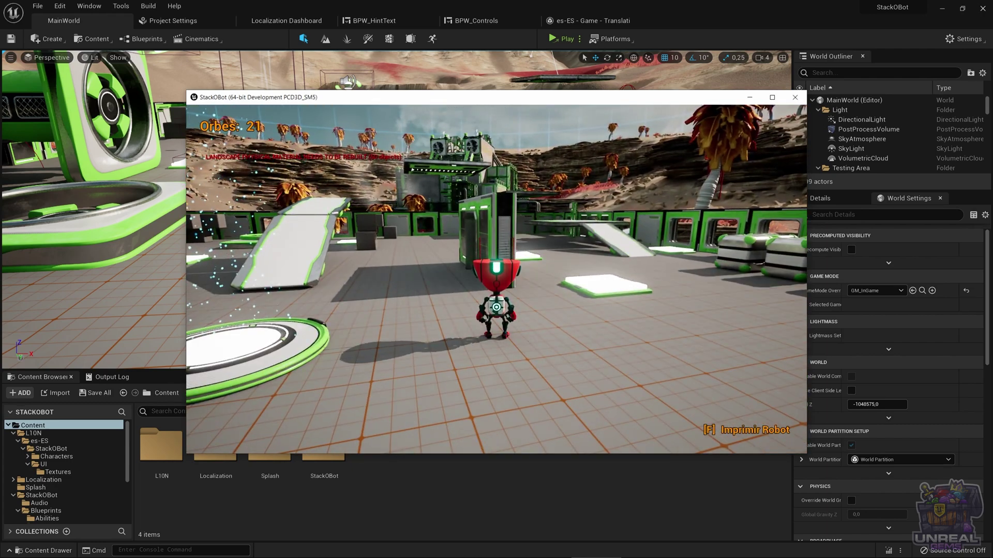
Pause the game to check the translated pause menu and go to the game's main menu
key("Escape")
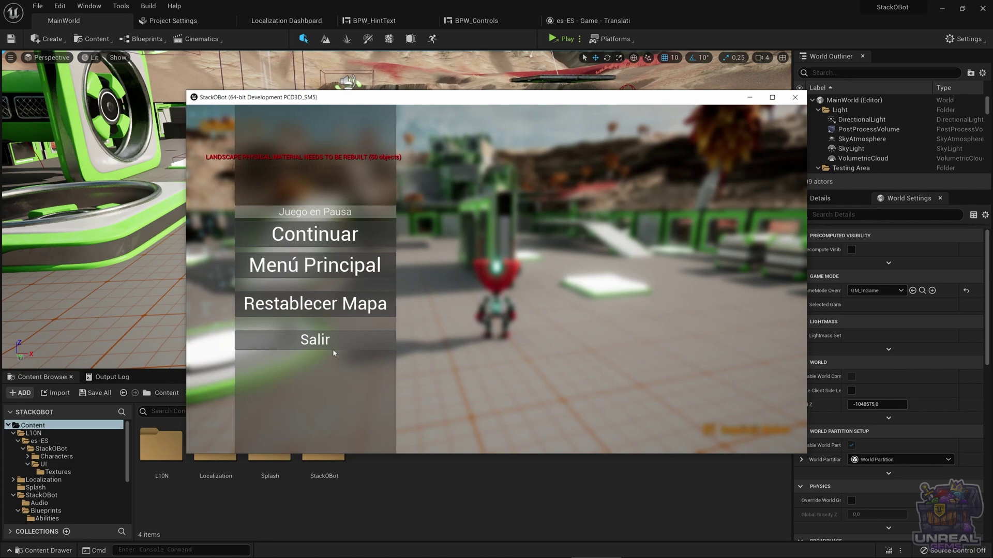
left_click(320, 262)
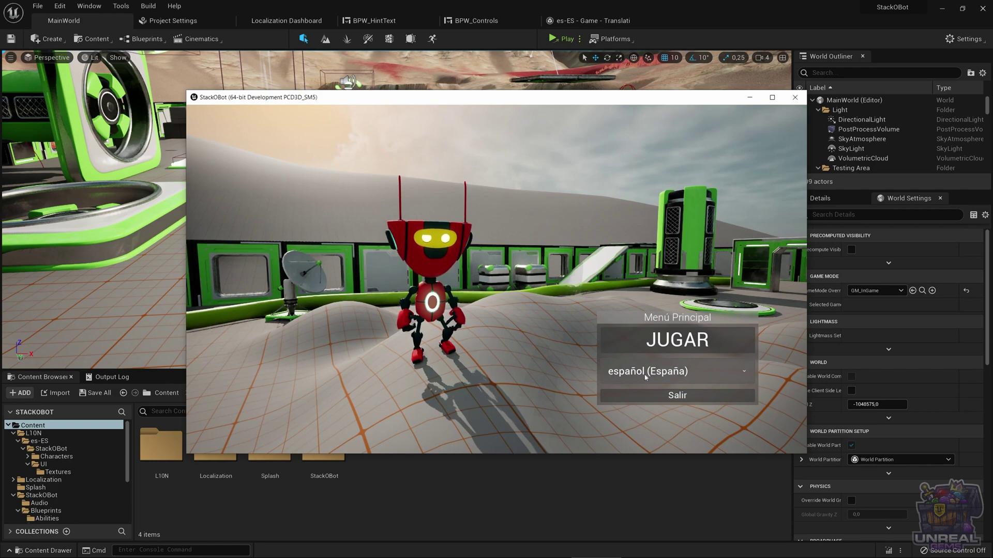
Switch the game's language to English in its main menu and start playing
left_click(656, 379)
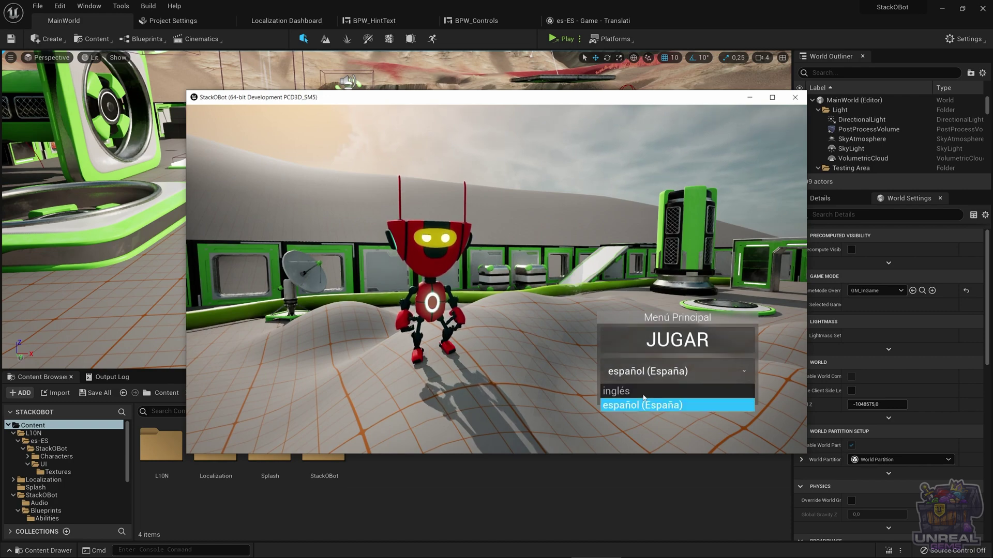
left_click(663, 392)
left_click(667, 342)
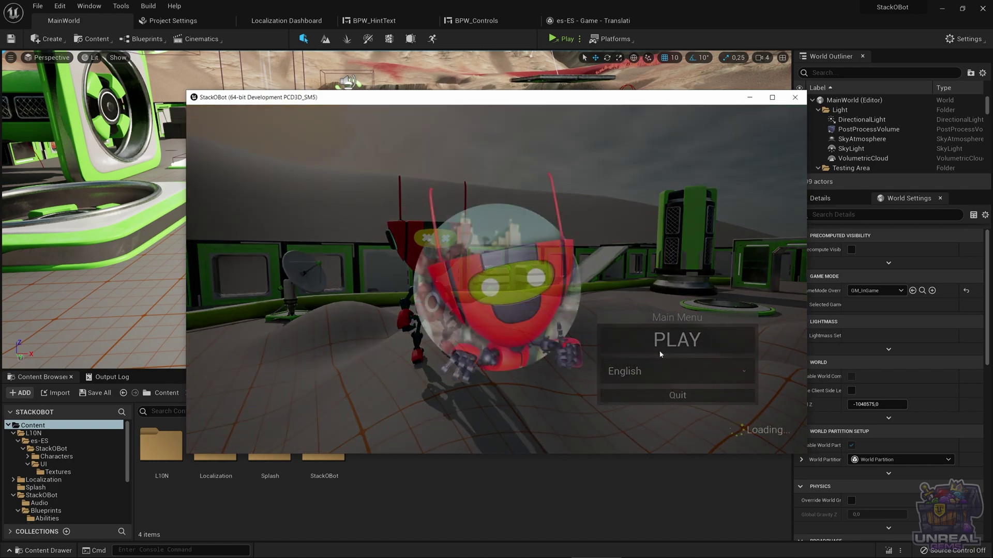